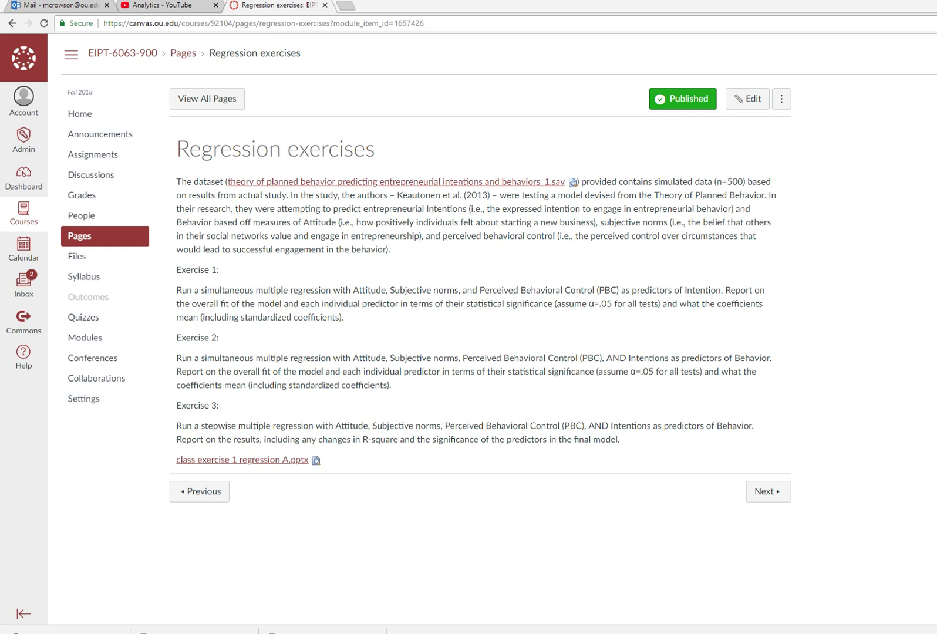
# Step: Highlight the authors' citation and the definitions of intention, attitude, subjective norms and perceived behavioral control
pyautogui.moveTo(394, 195); pyautogui.dragTo(492, 195)
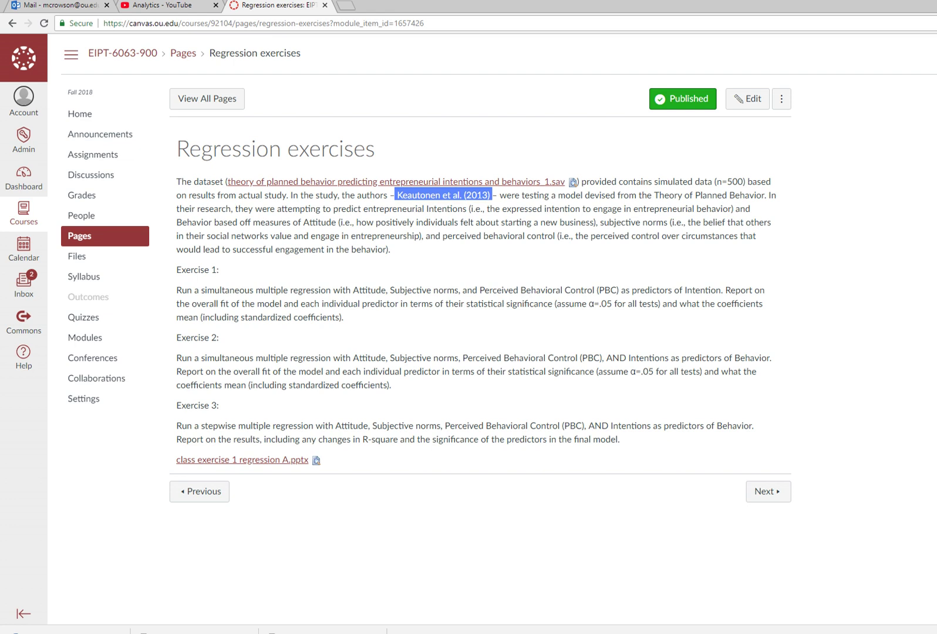
pyautogui.moveTo(487, 208); pyautogui.dragTo(731, 209)
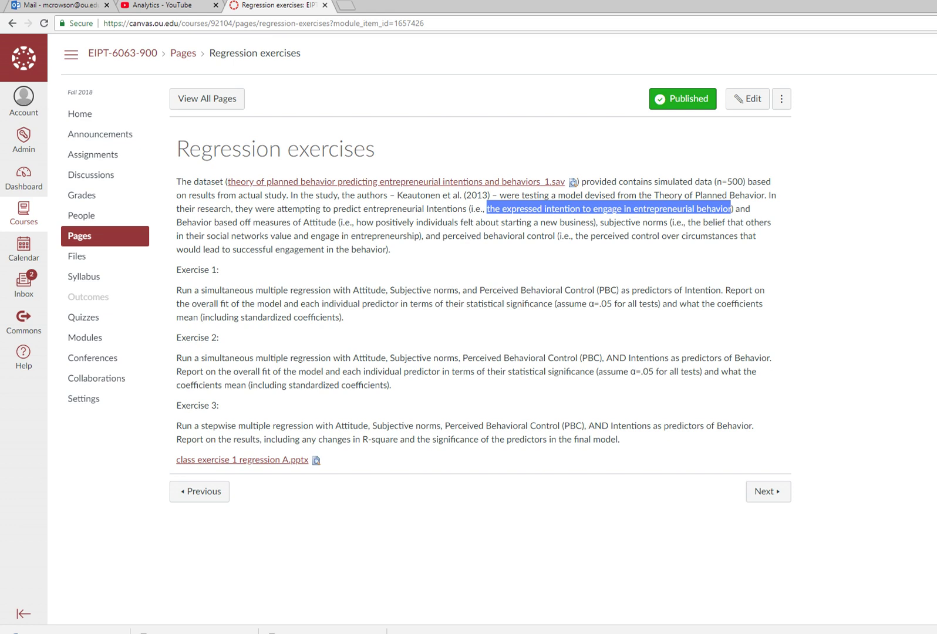
pyautogui.moveTo(357, 222); pyautogui.dragTo(599, 236)
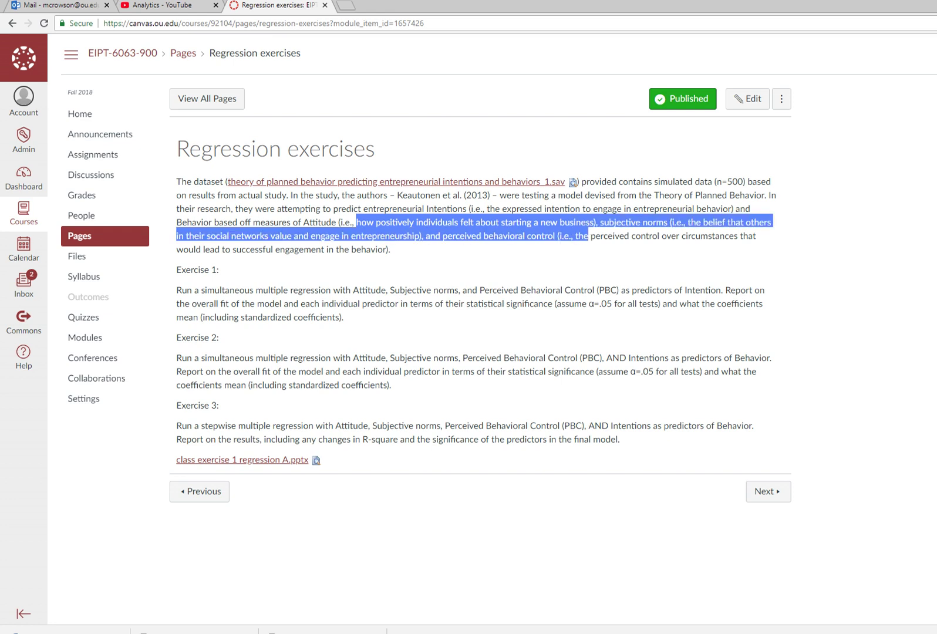
pyautogui.click(599, 235)
pyautogui.moveTo(686, 222); pyautogui.dragTo(420, 236)
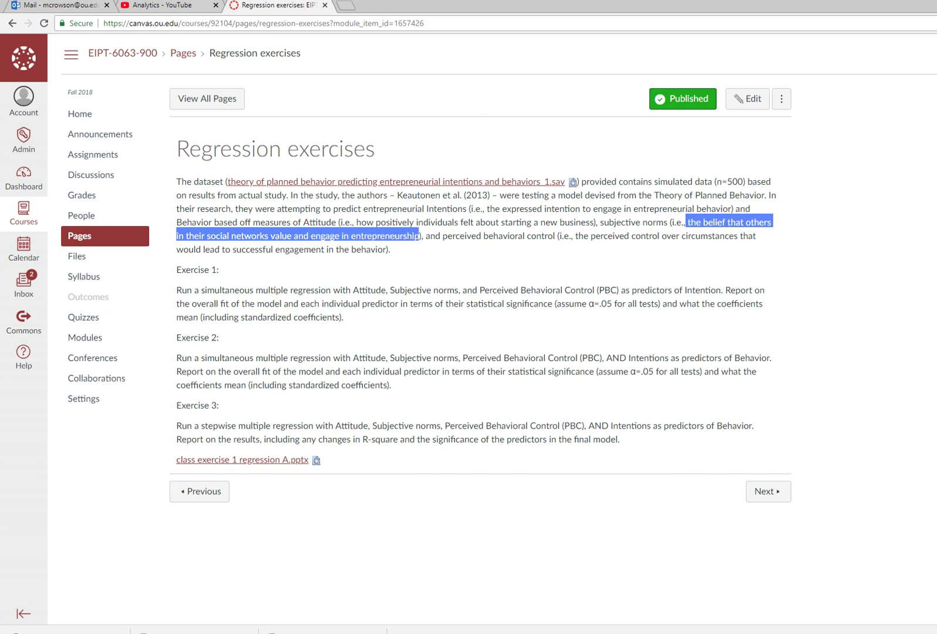
pyautogui.moveTo(571, 236); pyautogui.dragTo(388, 249)
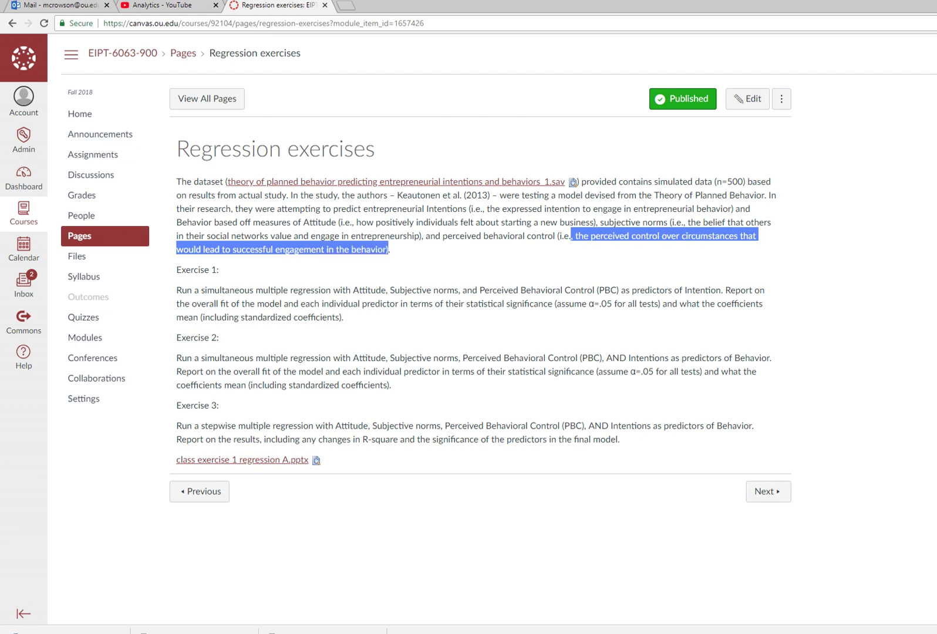
pyautogui.click(388, 249)
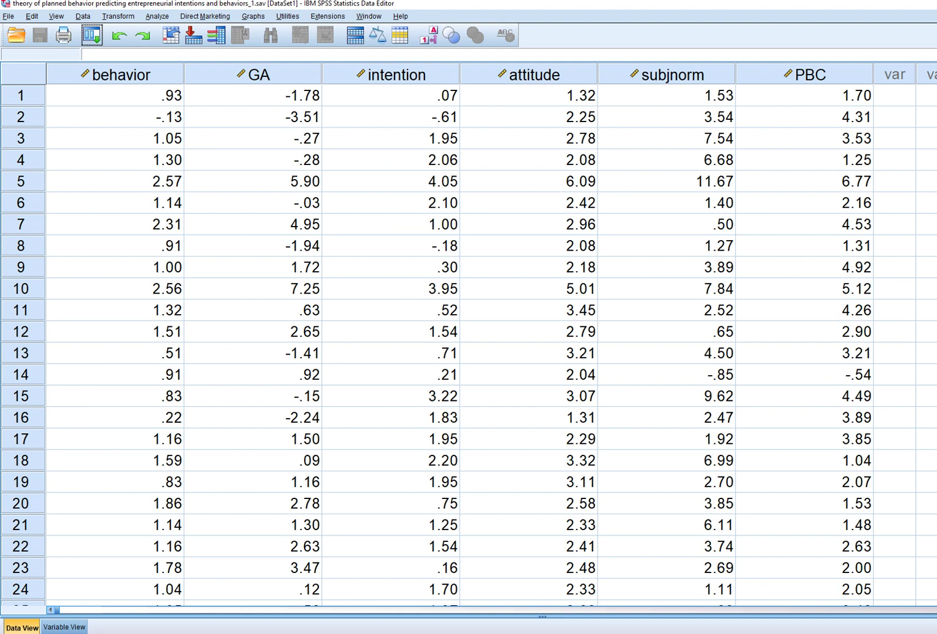
# Step: Open Linear Regression and set intention as the dependent variable
pyautogui.click(156, 15)
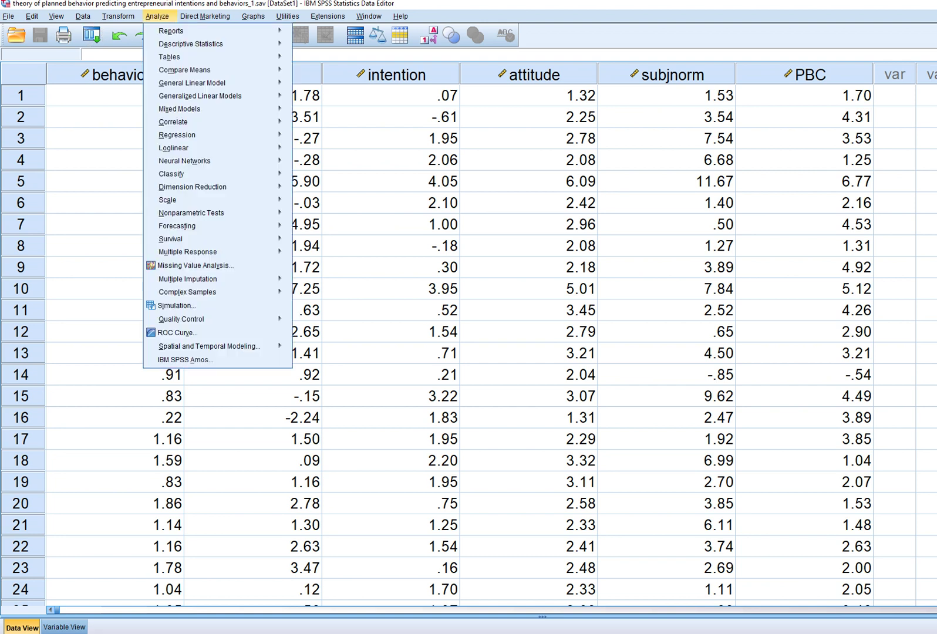
pyautogui.moveTo(176, 134)
pyautogui.click(317, 151)
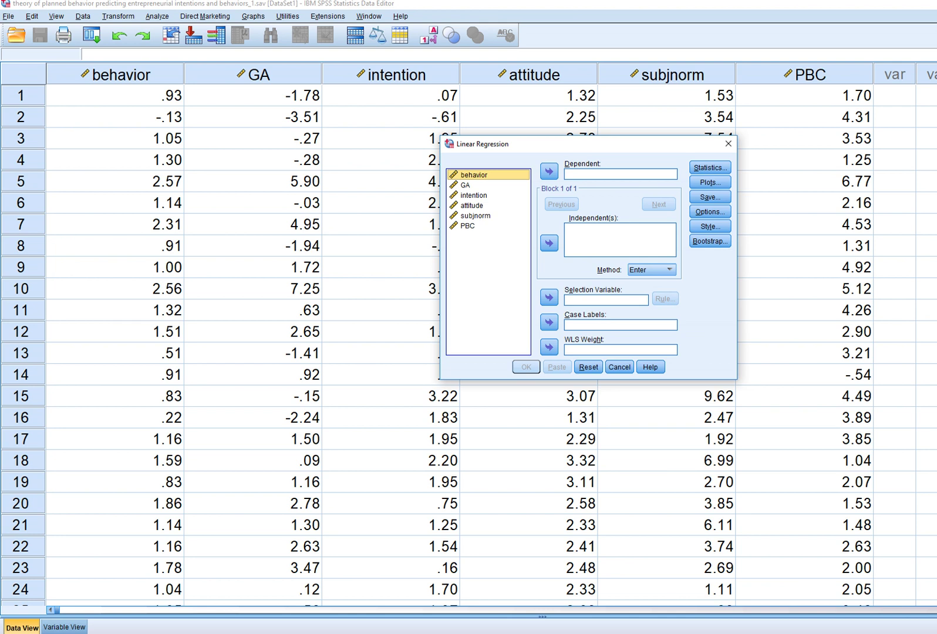
pyautogui.click(473, 195)
pyautogui.click(549, 171)
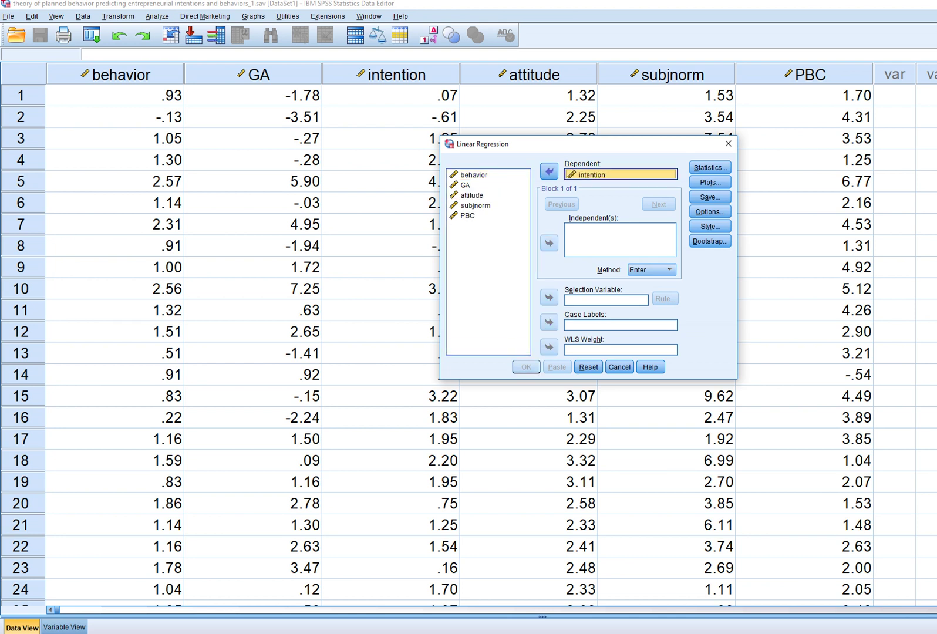
# Step: Add attitude, subjnorm and PBC as independent variables and run the regression
pyautogui.click(397, 74)
pyautogui.click(472, 195)
pyautogui.click(476, 205)
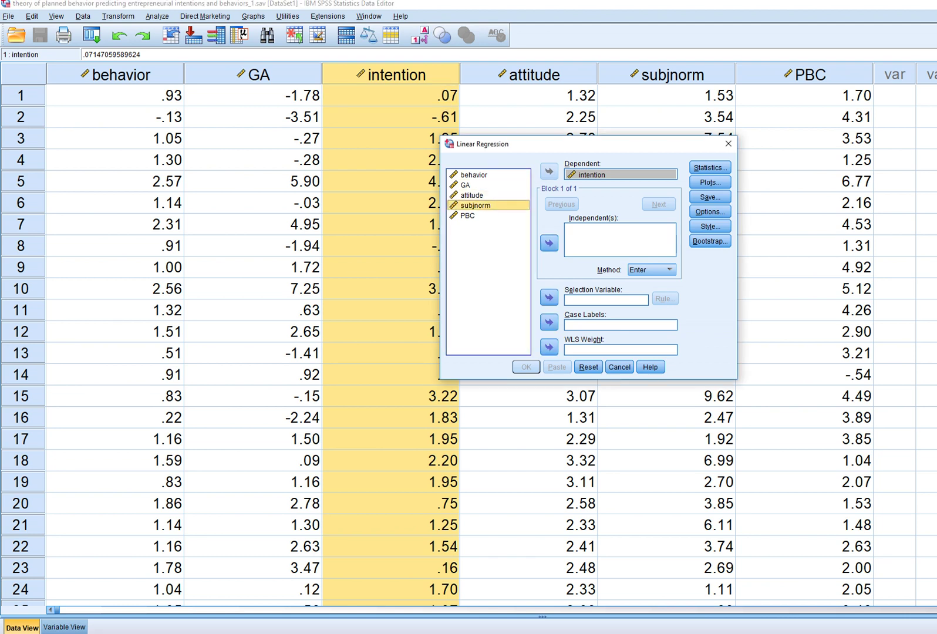
pyautogui.click(472, 194)
pyautogui.keyDown('shift'); pyautogui.click(468, 215); pyautogui.keyUp('shift')
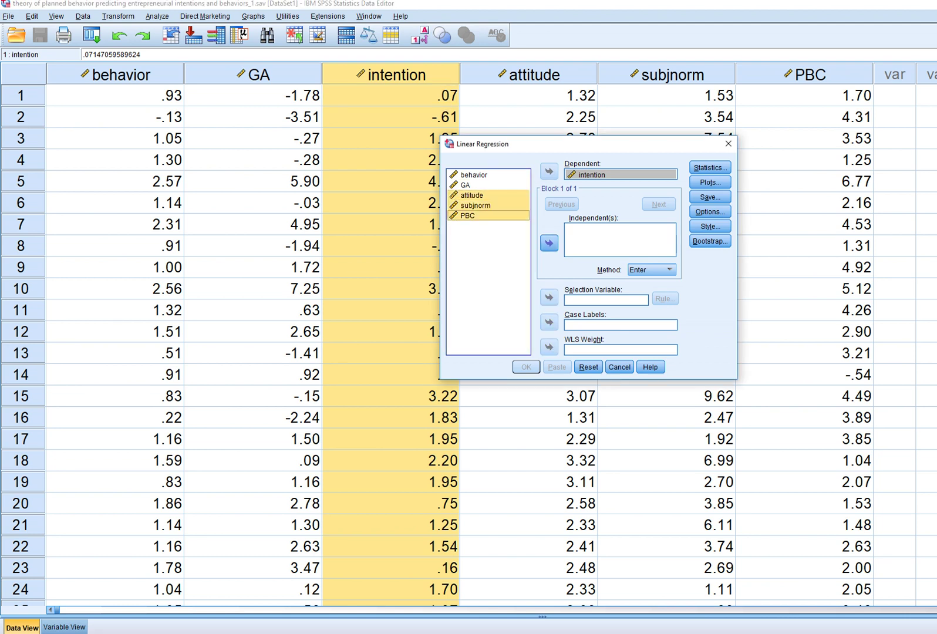
pyautogui.click(549, 242)
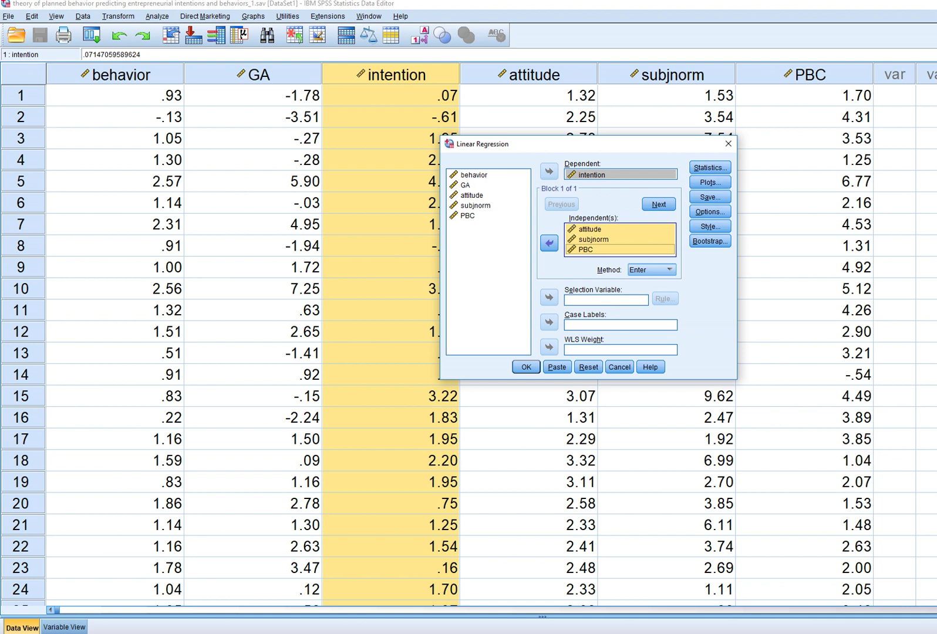
pyautogui.click(526, 367)
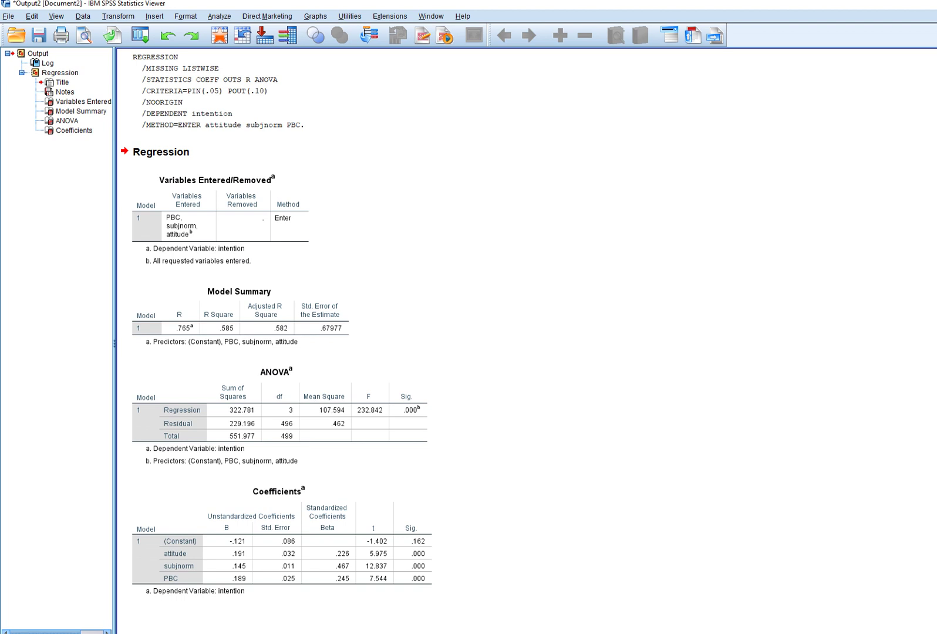
# Step: Circle R Square .585, underline ANOVA F 232.842 and Sig .000, and sketch stacked predictor boxes
pyautogui.moveTo(207, 339)
pyautogui.mouseDown()
pyautogui.moveTo(249, 320)
pyautogui.moveTo(194, 305)
pyautogui.moveTo(226, 343)
pyautogui.mouseUp()
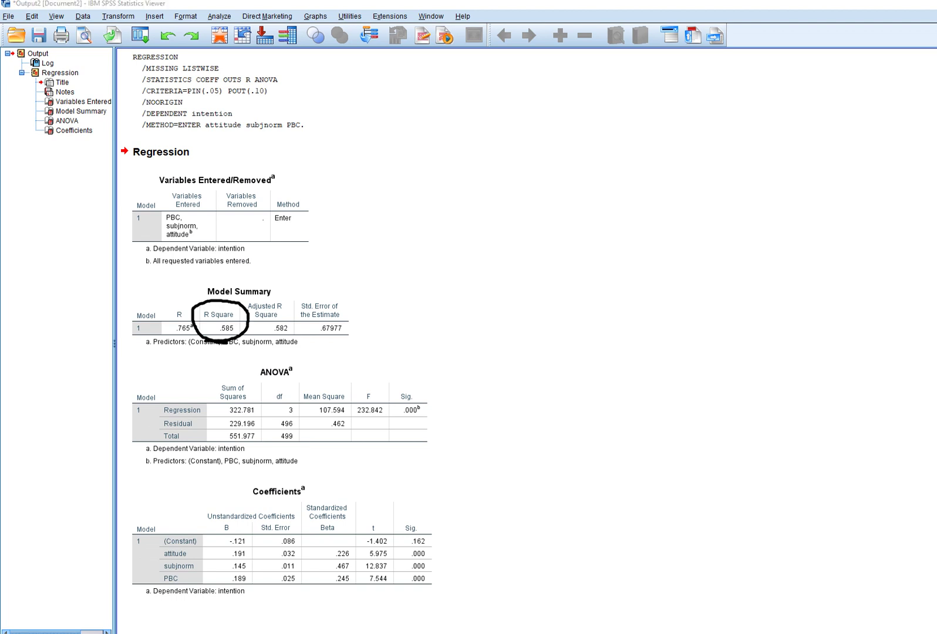
pyautogui.moveTo(362, 422); pyautogui.dragTo(431, 420)
pyautogui.moveTo(522, 128)
pyautogui.mouseDown()
pyautogui.moveTo(493, 132)
pyautogui.moveTo(491, 151)
pyautogui.moveTo(525, 145)
pyautogui.moveTo(525, 163)
pyautogui.moveTo(495, 161)
pyautogui.moveTo(496, 175)
pyautogui.moveTo(526, 172)
pyautogui.moveTo(501, 202)
pyautogui.moveTo(523, 200)
pyautogui.mouseUp()
# Step: Draw an outcome box I with arrows from boxes A, S and P, plus a correlation bracket
pyautogui.moveTo(685, 145)
pyautogui.mouseDown()
pyautogui.moveTo(687, 164)
pyautogui.moveTo(710, 164)
pyautogui.moveTo(714, 148)
pyautogui.moveTo(688, 145)
pyautogui.mouseUp()
pyautogui.moveTo(526, 127)
pyautogui.mouseDown()
pyautogui.moveTo(663, 146)
pyautogui.moveTo(650, 149)
pyautogui.moveTo(706, 157)
pyautogui.mouseUp()
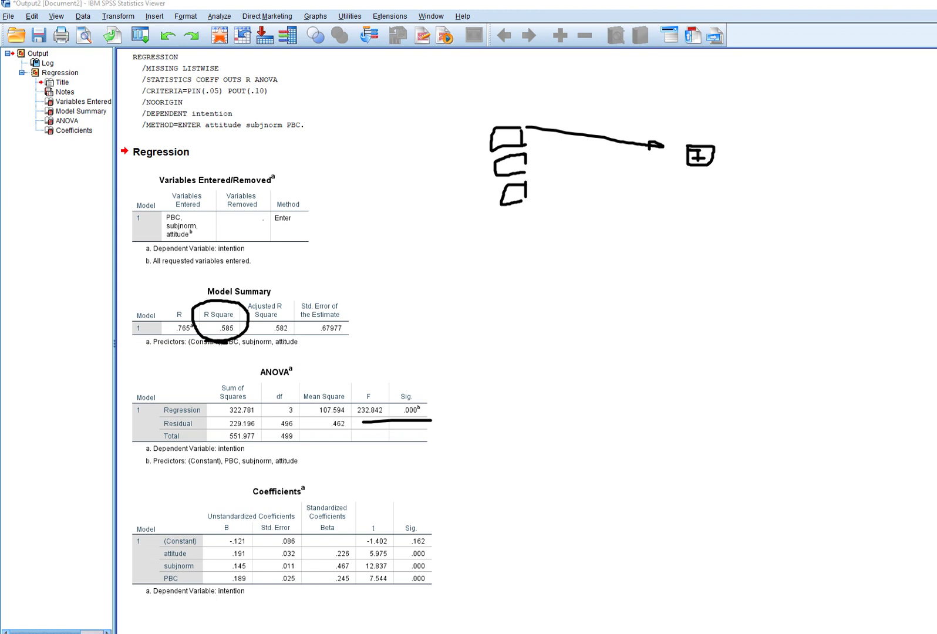
pyautogui.moveTo(500, 129)
pyautogui.mouseDown()
pyautogui.moveTo(521, 143)
pyautogui.moveTo(506, 136)
pyautogui.moveTo(521, 136)
pyautogui.moveTo(505, 160)
pyautogui.moveTo(509, 200)
pyautogui.moveTo(516, 187)
pyautogui.moveTo(511, 194)
pyautogui.moveTo(681, 169)
pyautogui.mouseUp()
pyautogui.moveTo(533, 159); pyautogui.dragTo(651, 159)
pyautogui.moveTo(649, 156); pyautogui.dragTo(650, 165)
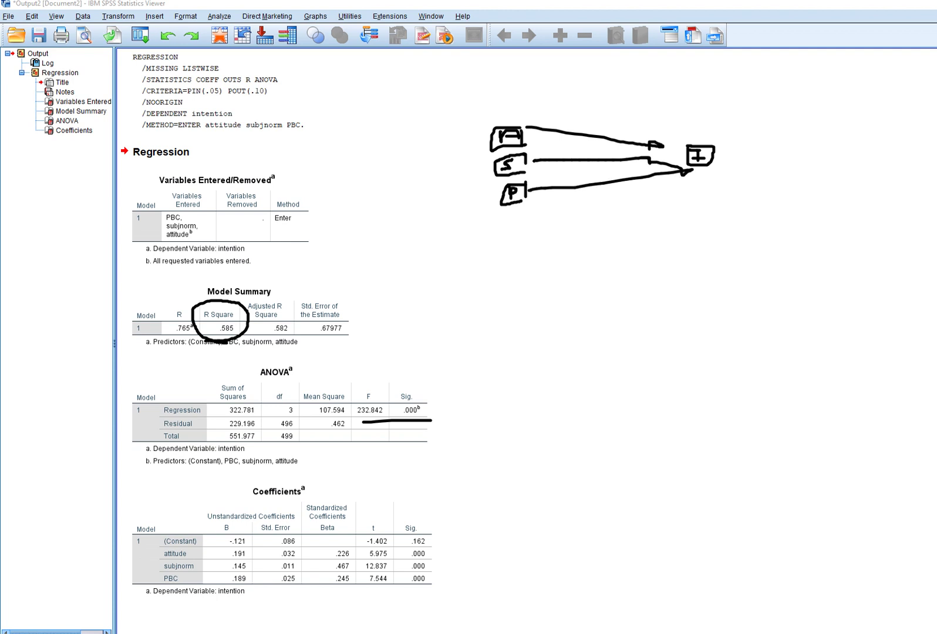
pyautogui.moveTo(482, 135)
pyautogui.mouseDown()
pyautogui.moveTo(478, 162)
pyautogui.moveTo(492, 197)
pyautogui.moveTo(487, 176)
pyautogui.moveTo(482, 193)
pyautogui.moveTo(485, 135)
pyautogui.moveTo(461, 147)
pyautogui.mouseUp()
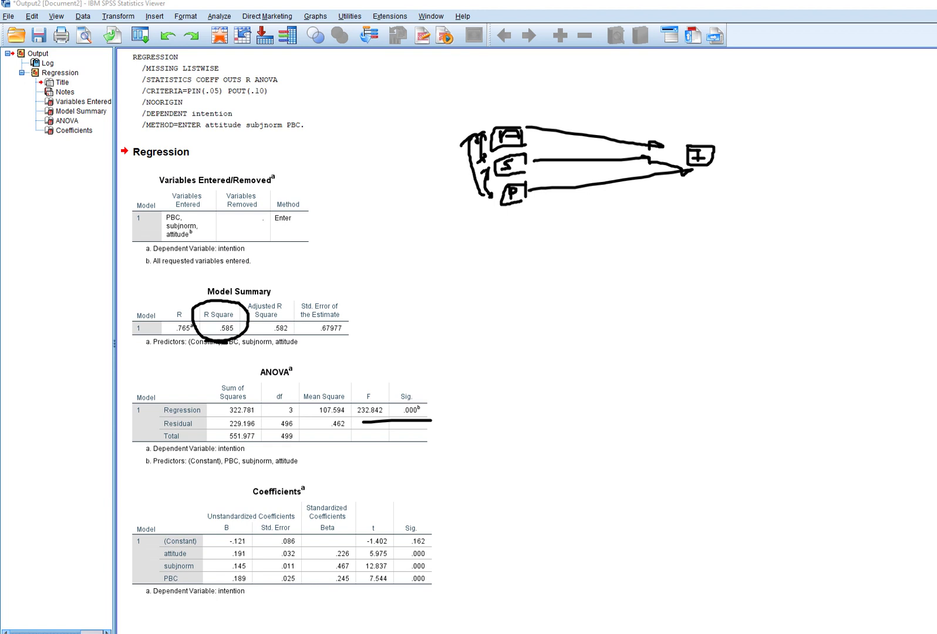
pyautogui.moveTo(484, 189); pyautogui.dragTo(476, 196)
# Step: Enclose the predictors in a box, link it to ANOVA, mark the df column, and start a circle
pyautogui.moveTo(371, 272); pyautogui.dragTo(463, 423)
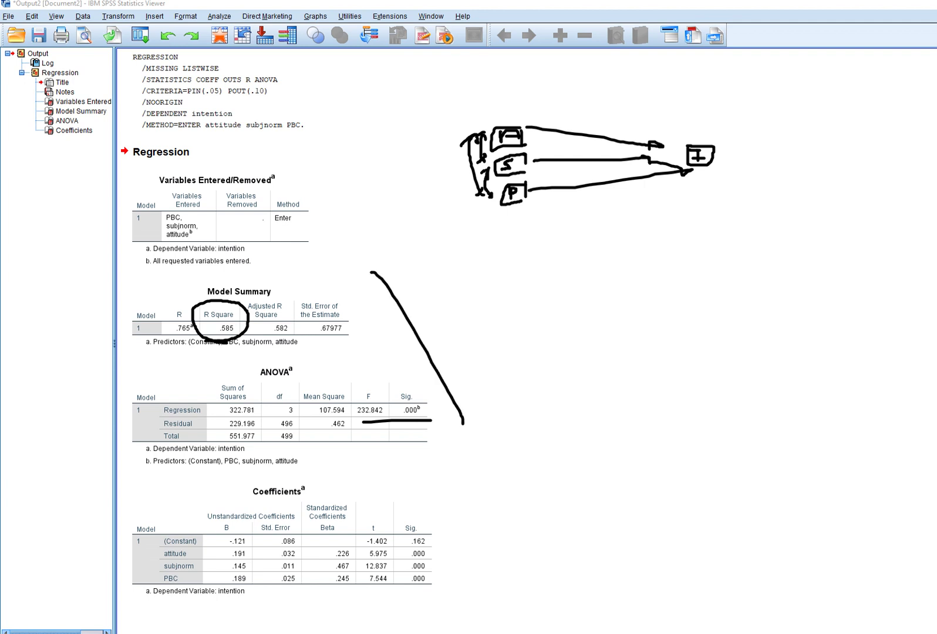
pyautogui.moveTo(537, 103); pyautogui.dragTo(549, 230)
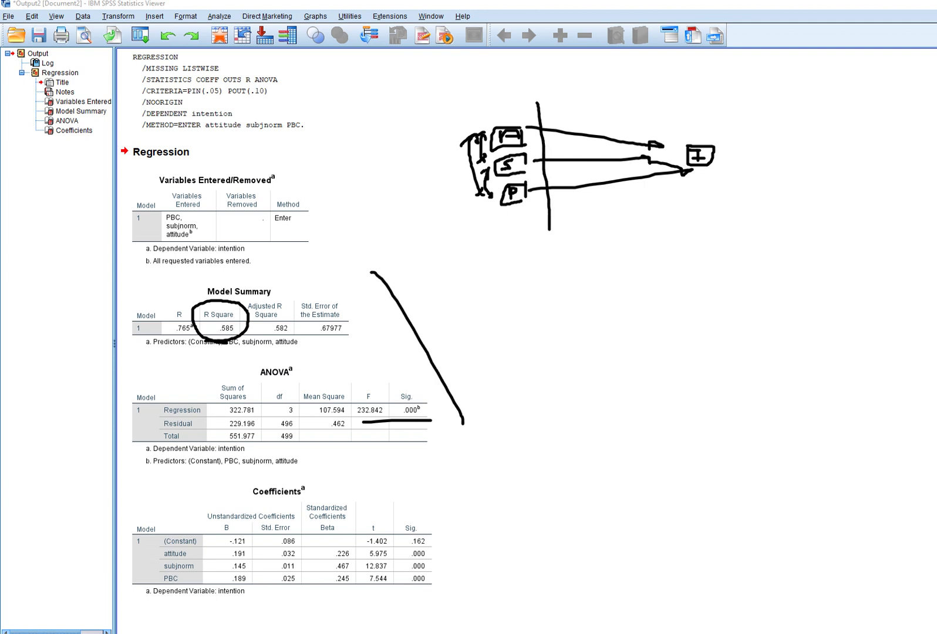
pyautogui.moveTo(538, 99)
pyautogui.mouseDown()
pyautogui.moveTo(452, 104)
pyautogui.moveTo(456, 215)
pyautogui.mouseUp()
pyautogui.moveTo(549, 223); pyautogui.dragTo(449, 224)
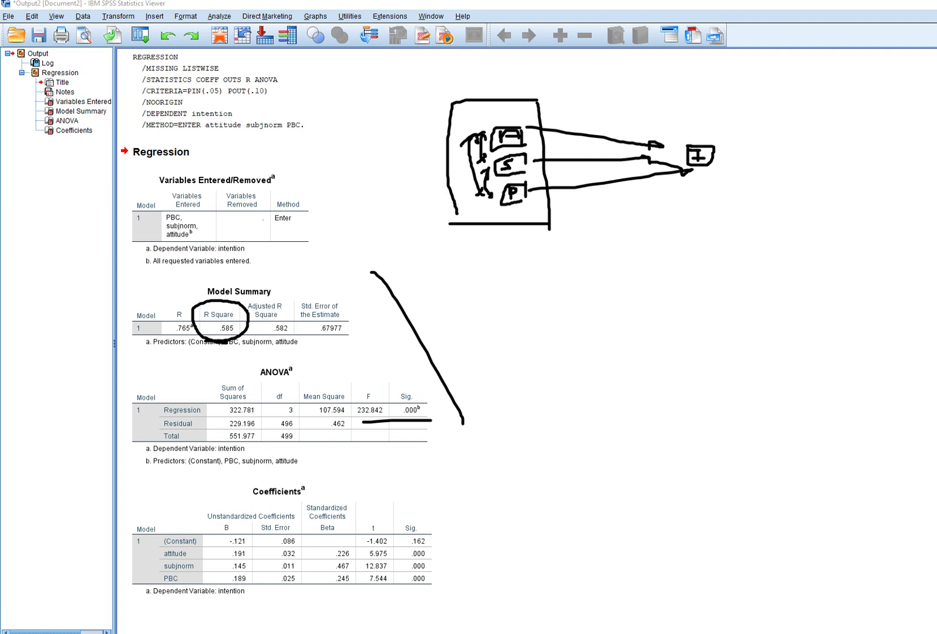
pyautogui.moveTo(262, 404); pyautogui.dragTo(262, 449)
pyautogui.moveTo(834, 219)
pyautogui.mouseDown()
pyautogui.moveTo(800, 256)
pyautogui.moveTo(838, 278)
pyautogui.moveTo(862, 253)
pyautogui.moveTo(856, 226)
pyautogui.moveTo(829, 219)
pyautogui.mouseUp()
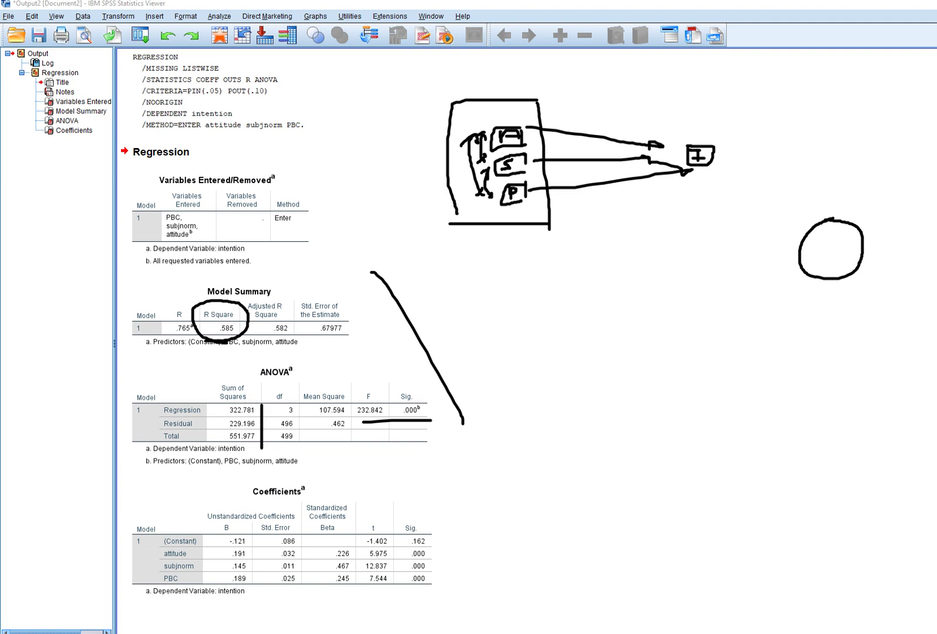
# Step: Mark the ANOVA Total 551.977, Regression 322.781 and Residual rows; split the circle labelled SS tot and SS reg
pyautogui.moveTo(225, 447); pyautogui.dragTo(261, 441)
pyautogui.moveTo(857, 292)
pyautogui.mouseDown()
pyautogui.moveTo(866, 294)
pyautogui.moveTo(861, 308)
pyautogui.moveTo(873, 313)
pyautogui.moveTo(897, 303)
pyautogui.mouseUp()
pyautogui.hotkey('ctrl', 'z')
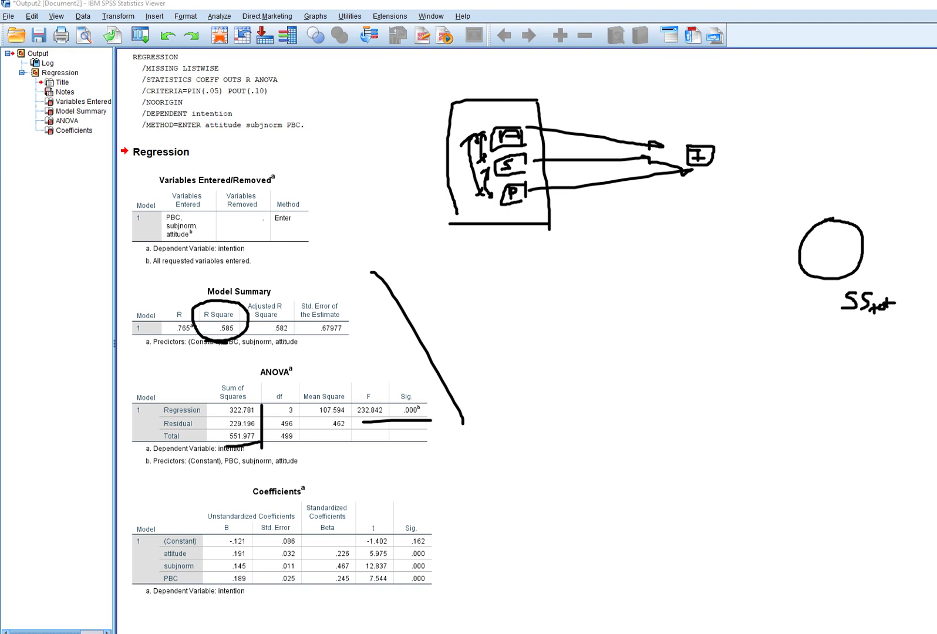
pyautogui.moveTo(205, 409); pyautogui.dragTo(227, 407)
pyautogui.moveTo(201, 422); pyautogui.dragTo(215, 422)
pyautogui.moveTo(830, 221); pyautogui.dragTo(846, 273)
pyautogui.moveTo(779, 228)
pyautogui.mouseDown()
pyautogui.moveTo(765, 251)
pyautogui.moveTo(788, 233)
pyautogui.moveTo(781, 250)
pyautogui.mouseUp()
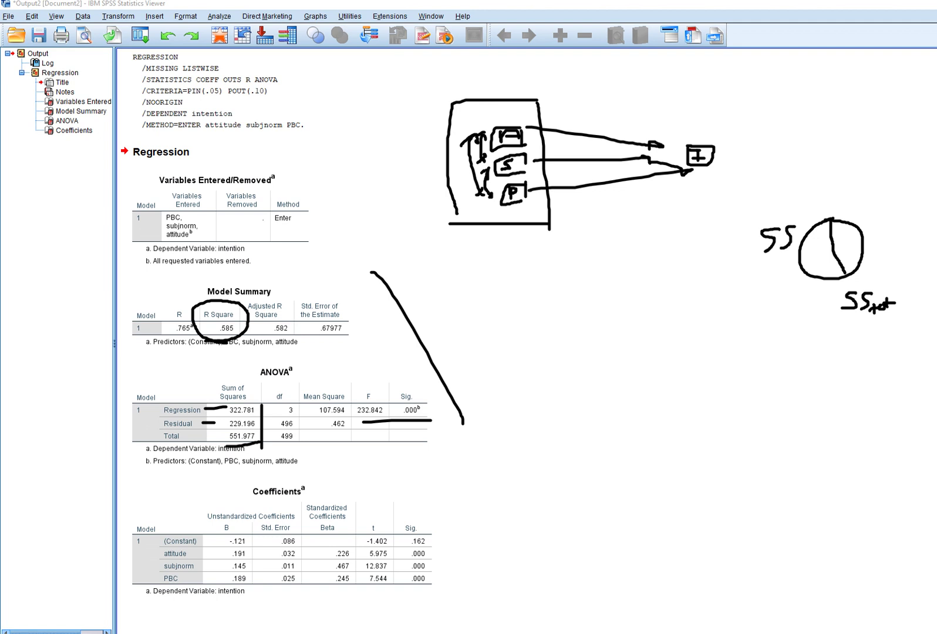
pyautogui.moveTo(231, 416); pyautogui.dragTo(253, 415)
pyautogui.moveTo(753, 264)
pyautogui.mouseDown()
pyautogui.moveTo(752, 273)
pyautogui.moveTo(766, 265)
pyautogui.moveTo(759, 272)
pyautogui.moveTo(778, 256)
pyautogui.moveTo(767, 286)
pyautogui.mouseUp()
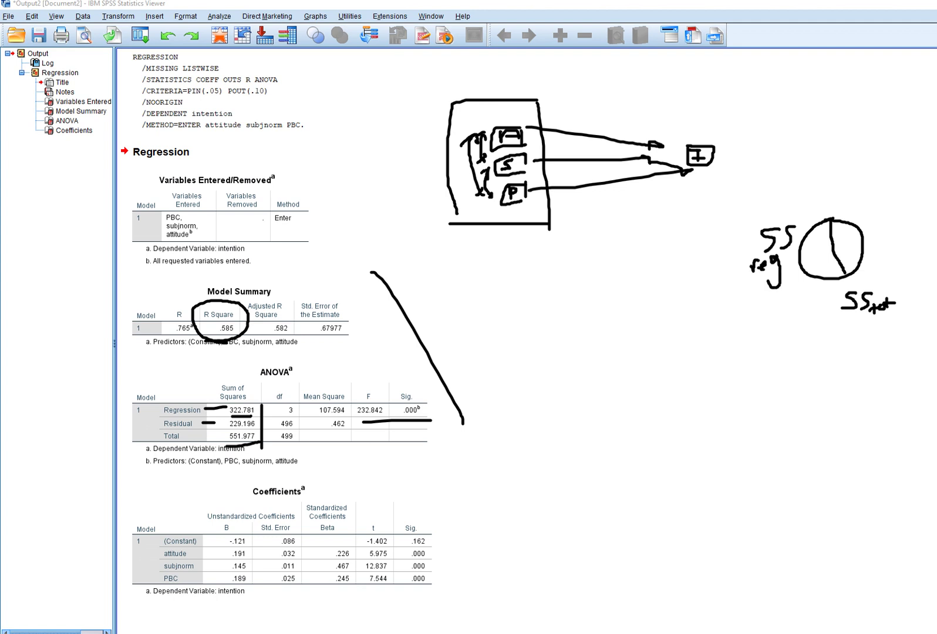
# Step: Label the right slice SS res, write the R² formula, and thicken the F/Sig underline
pyautogui.moveTo(861, 205)
pyautogui.mouseDown()
pyautogui.moveTo(856, 224)
pyautogui.moveTo(867, 213)
pyautogui.moveTo(867, 224)
pyautogui.moveTo(883, 224)
pyautogui.moveTo(902, 209)
pyautogui.moveTo(904, 225)
pyautogui.mouseUp()
pyautogui.moveTo(735, 374)
pyautogui.mouseDown()
pyautogui.moveTo(734, 402)
pyautogui.moveTo(744, 383)
pyautogui.moveTo(757, 399)
pyautogui.mouseUp()
pyautogui.moveTo(761, 356)
pyautogui.mouseDown()
pyautogui.moveTo(769, 372)
pyautogui.moveTo(796, 374)
pyautogui.moveTo(820, 356)
pyautogui.moveTo(810, 373)
pyautogui.moveTo(826, 356)
pyautogui.moveTo(820, 372)
pyautogui.moveTo(857, 370)
pyautogui.moveTo(829, 390)
pyautogui.moveTo(820, 413)
pyautogui.moveTo(827, 405)
pyautogui.moveTo(821, 415)
pyautogui.moveTo(864, 399)
pyautogui.mouseUp()
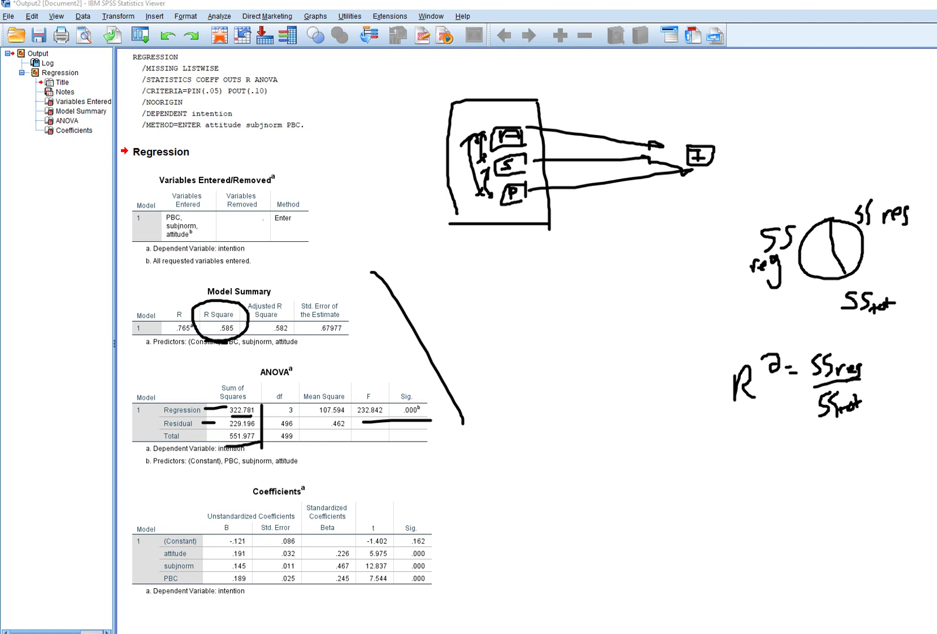
pyautogui.moveTo(358, 421)
pyautogui.mouseDown()
pyautogui.moveTo(447, 427)
pyautogui.moveTo(382, 428)
pyautogui.moveTo(411, 430)
pyautogui.moveTo(399, 426)
pyautogui.moveTo(428, 408)
pyautogui.moveTo(428, 392)
pyautogui.moveTo(403, 383)
pyautogui.moveTo(402, 421)
pyautogui.mouseUp()
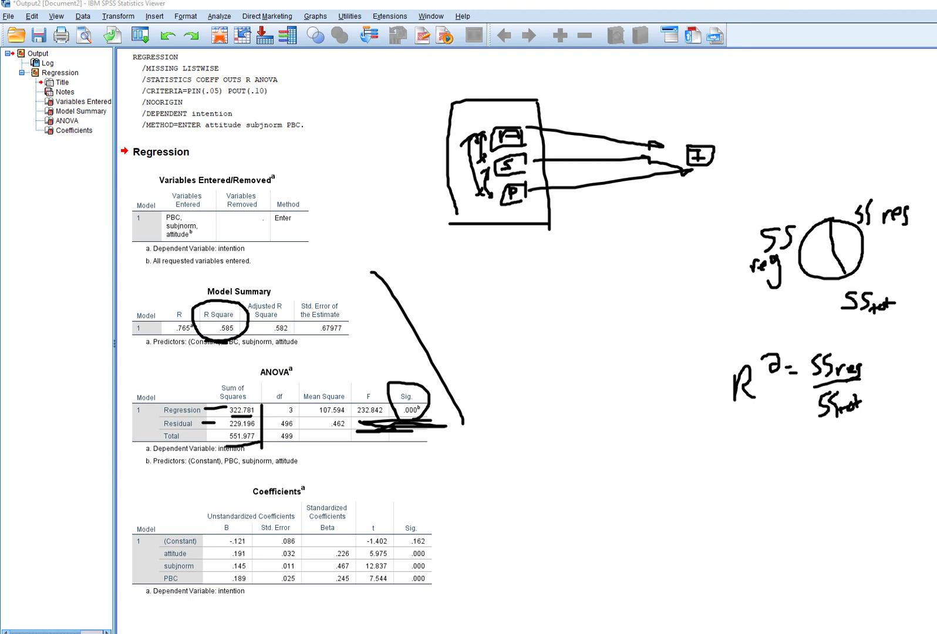
# Step: Mark the attitude, subjnorm and PBC rows and underline attitude, its B .191, and intention
pyautogui.moveTo(139, 555)
pyautogui.mouseDown()
pyautogui.moveTo(149, 555)
pyautogui.moveTo(152, 575)
pyautogui.mouseUp()
pyautogui.moveTo(232, 560); pyautogui.dragTo(252, 559)
pyautogui.moveTo(163, 561); pyautogui.dragTo(193, 561)
pyautogui.moveTo(221, 597); pyautogui.dragTo(255, 598)
# Step: Underline attitude's t 5.975, Std. Error .032 and Beta .226, and circle its Sig .000
pyautogui.moveTo(364, 560); pyautogui.dragTo(394, 557)
pyautogui.moveTo(228, 559); pyautogui.dragTo(250, 558)
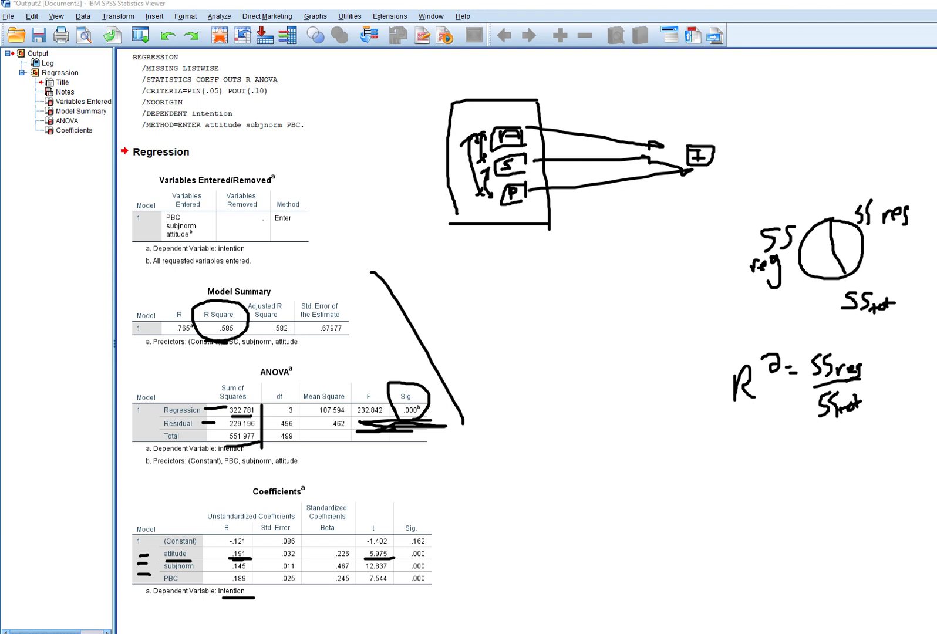
pyautogui.moveTo(277, 559); pyautogui.dragTo(303, 557)
pyautogui.moveTo(408, 560)
pyautogui.mouseDown()
pyautogui.moveTo(429, 559)
pyautogui.moveTo(431, 546)
pyautogui.moveTo(403, 561)
pyautogui.mouseUp()
pyautogui.moveTo(418, 521); pyautogui.dragTo(435, 505)
pyautogui.moveTo(335, 560); pyautogui.dragTo(349, 552)
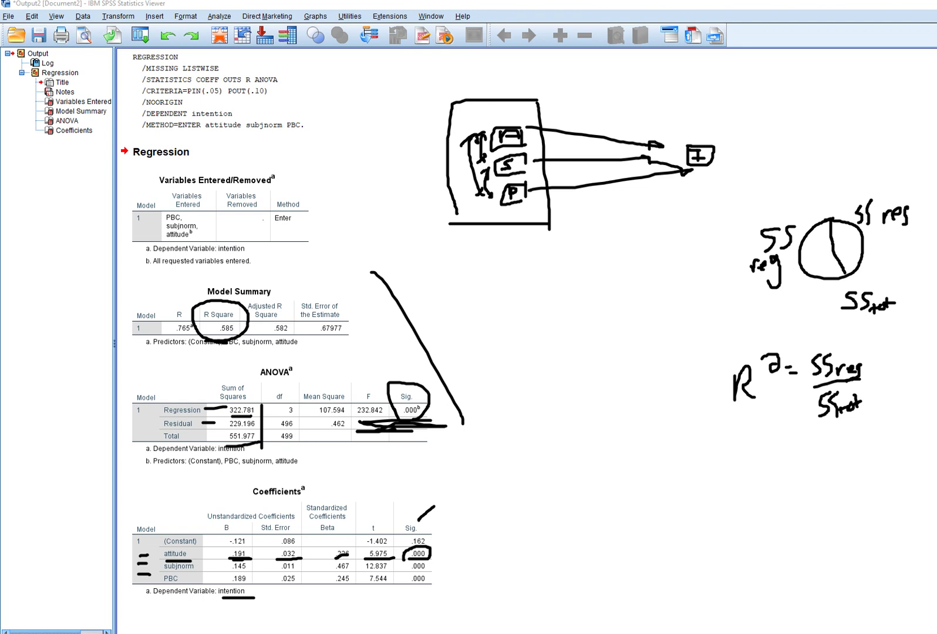
pyautogui.hotkey('ctrl', 'z')
pyautogui.moveTo(329, 555); pyautogui.dragTo(351, 560)
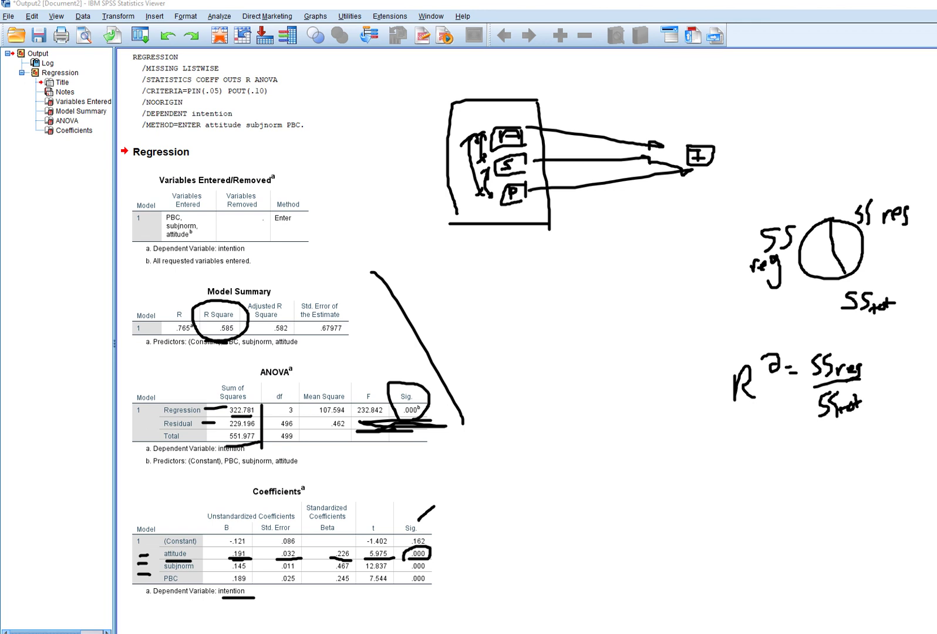